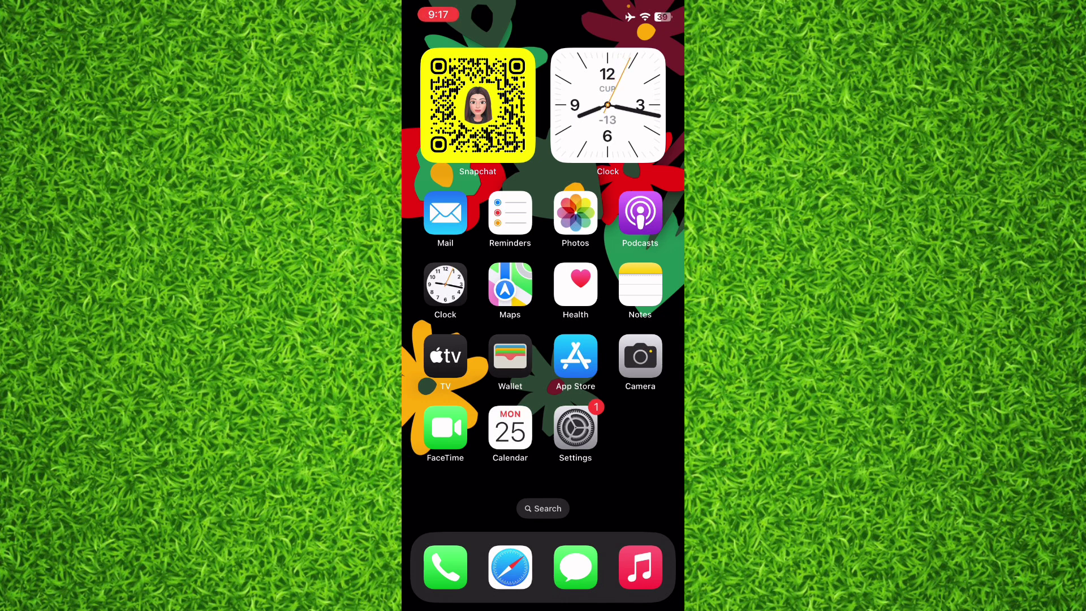
Swipe to the later Home Screen page holding the CRYPTO folder
drag(628, 356, 441, 356)
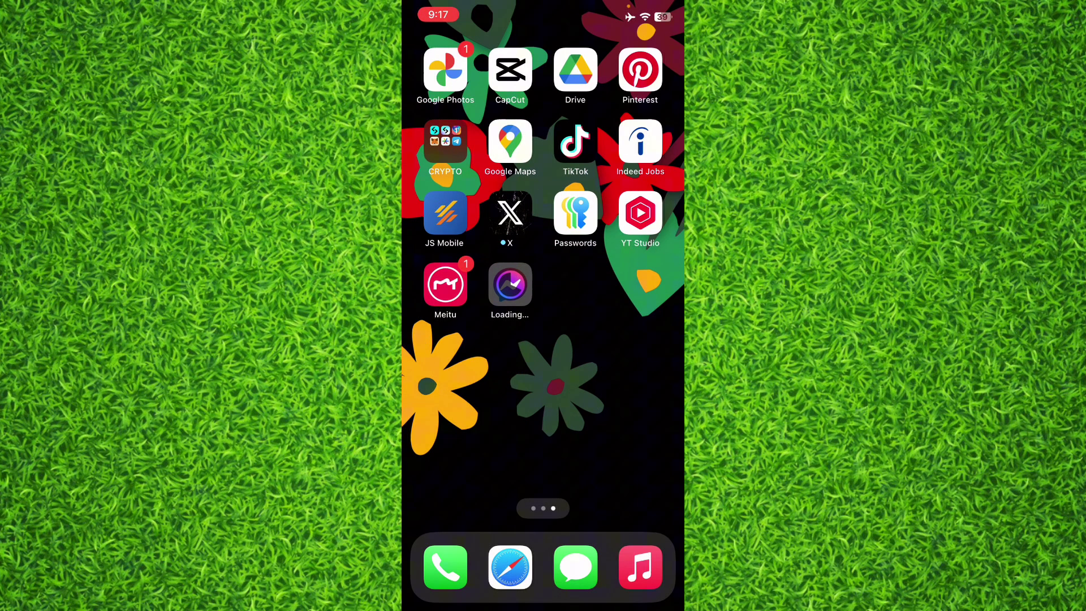
Launch MetaMask from the CRYPTO folder and unlock it with the wallet password
click(445, 144)
click(472, 292)
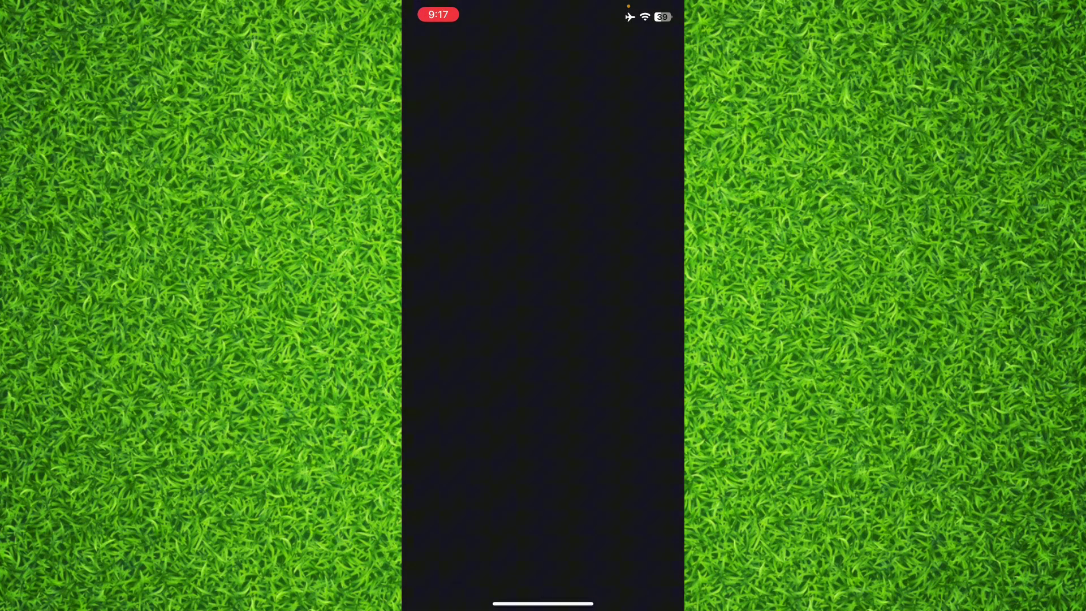
click(543, 288)
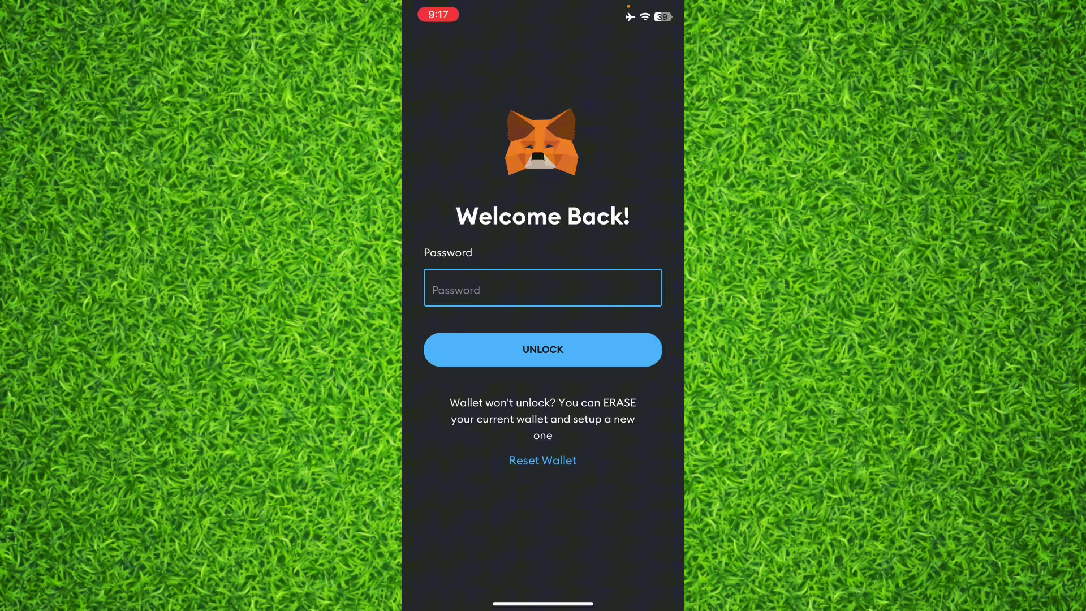
text(•)
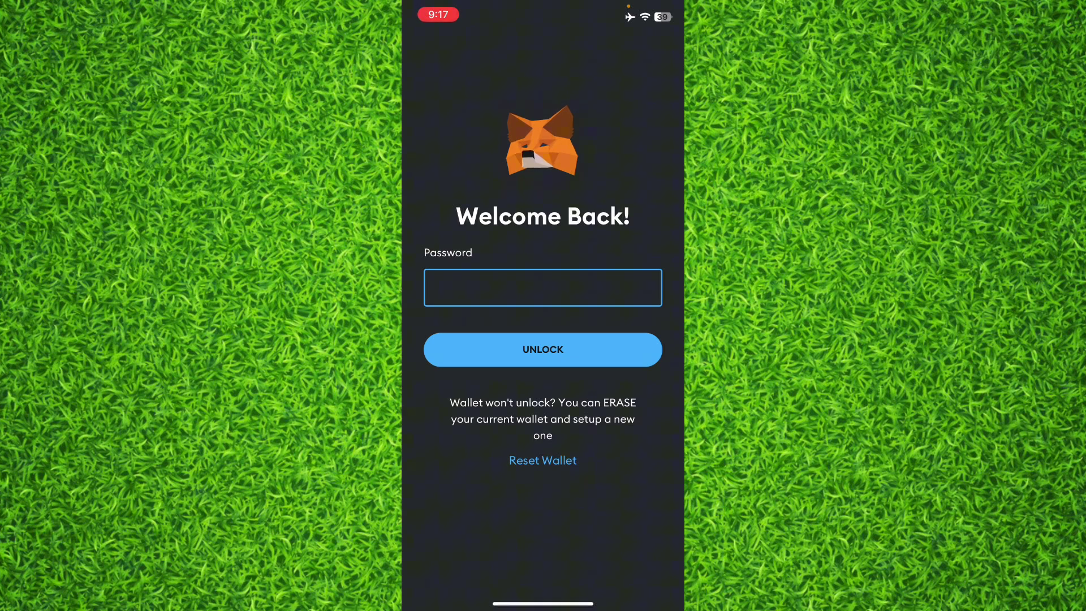
click(543, 349)
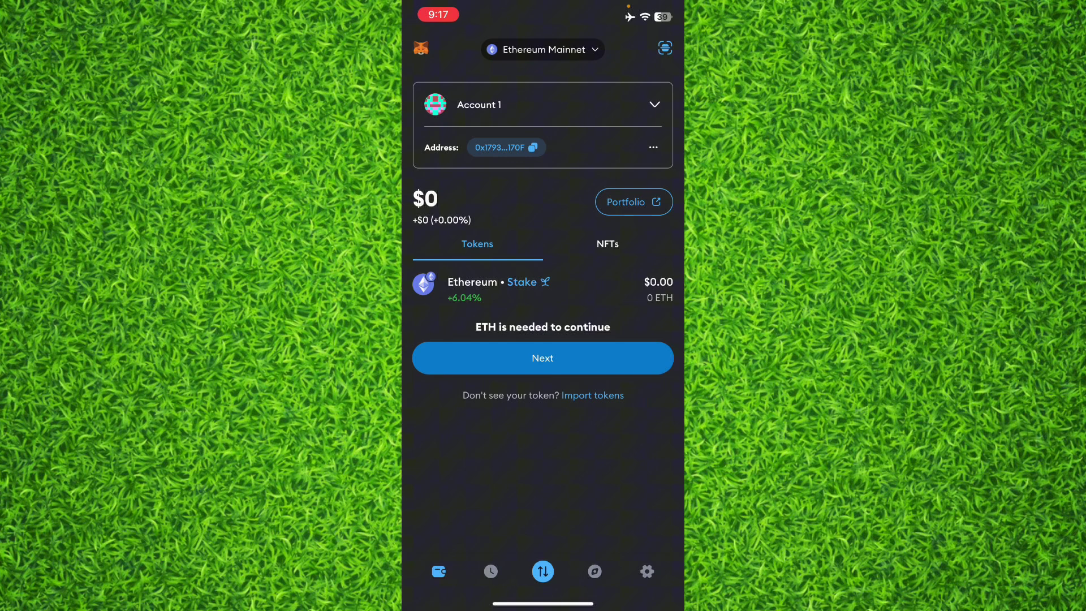
click(543, 104)
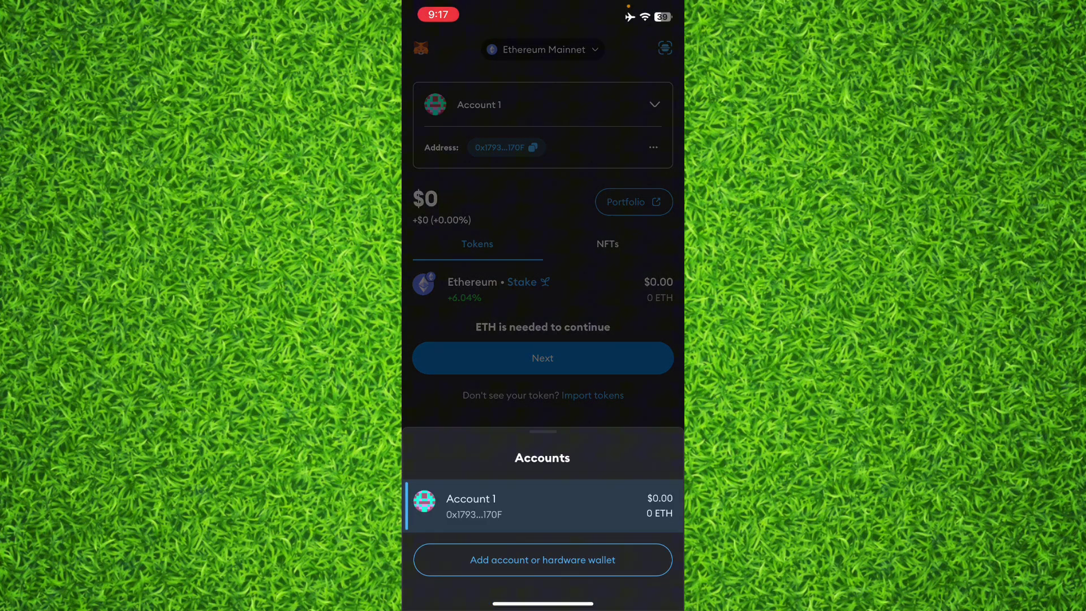
click(542, 255)
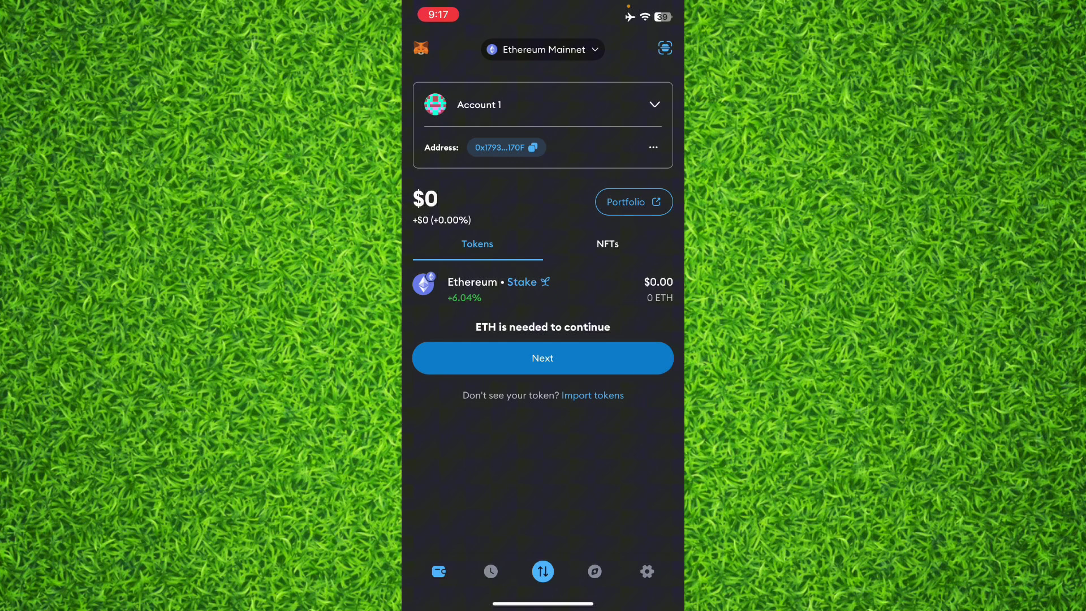
Copy Account 1's public address from the address chip, repeating it three times
click(506, 147)
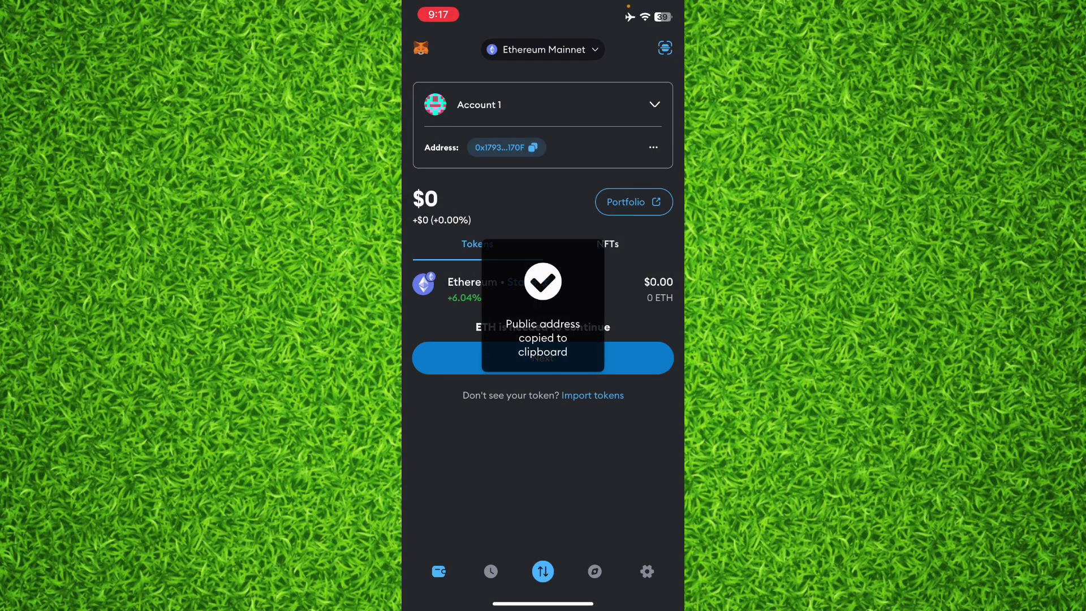
click(506, 147)
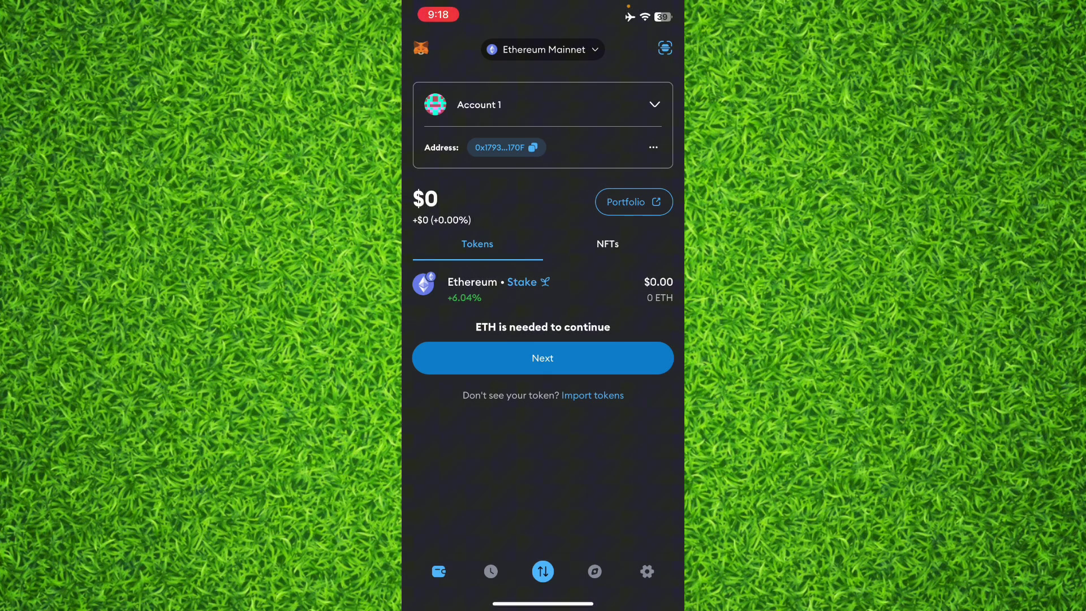
click(505, 147)
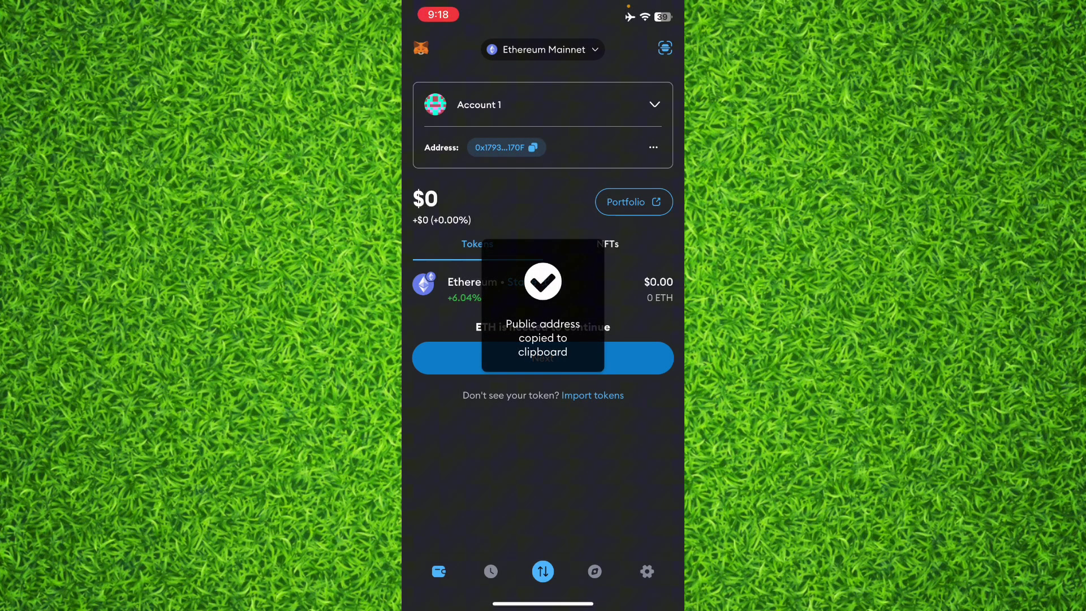
Go back to the Home Screen and close the CRYPTO folder
key(super)
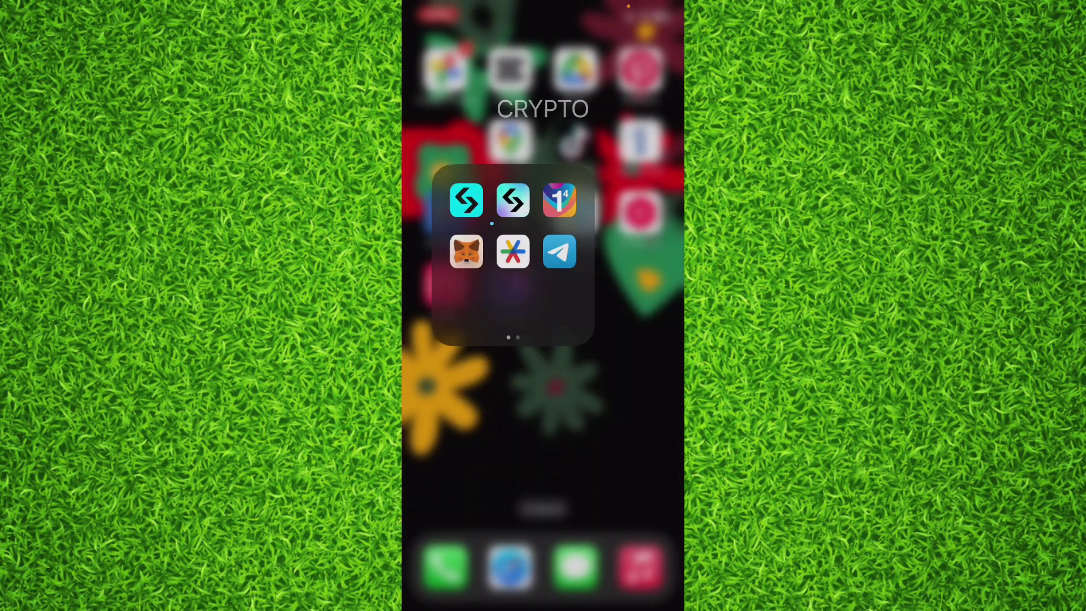
click(543, 475)
scroll(543, 306, left, 5)
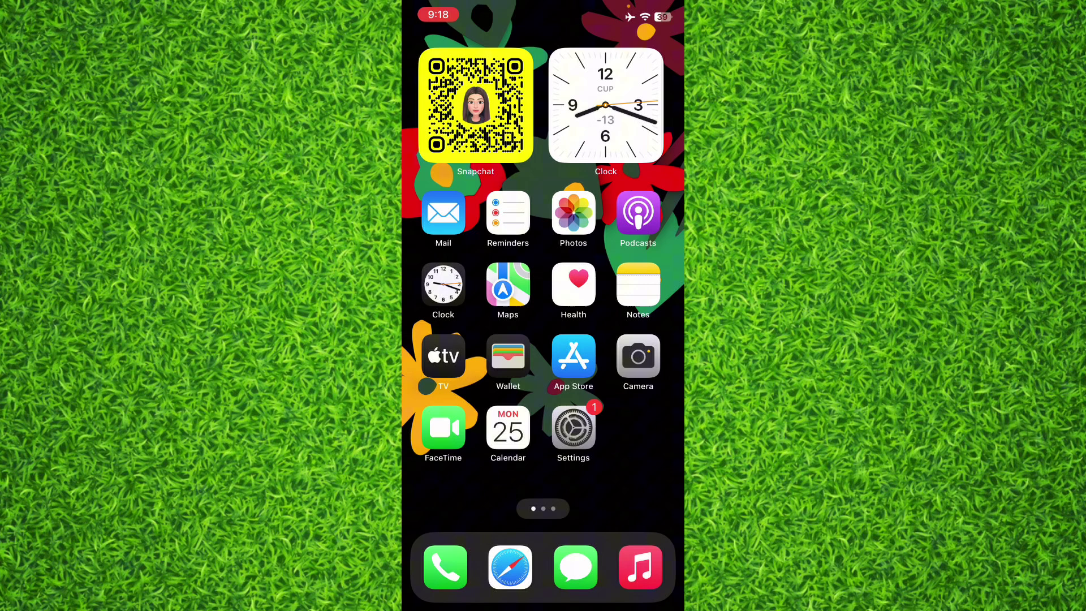